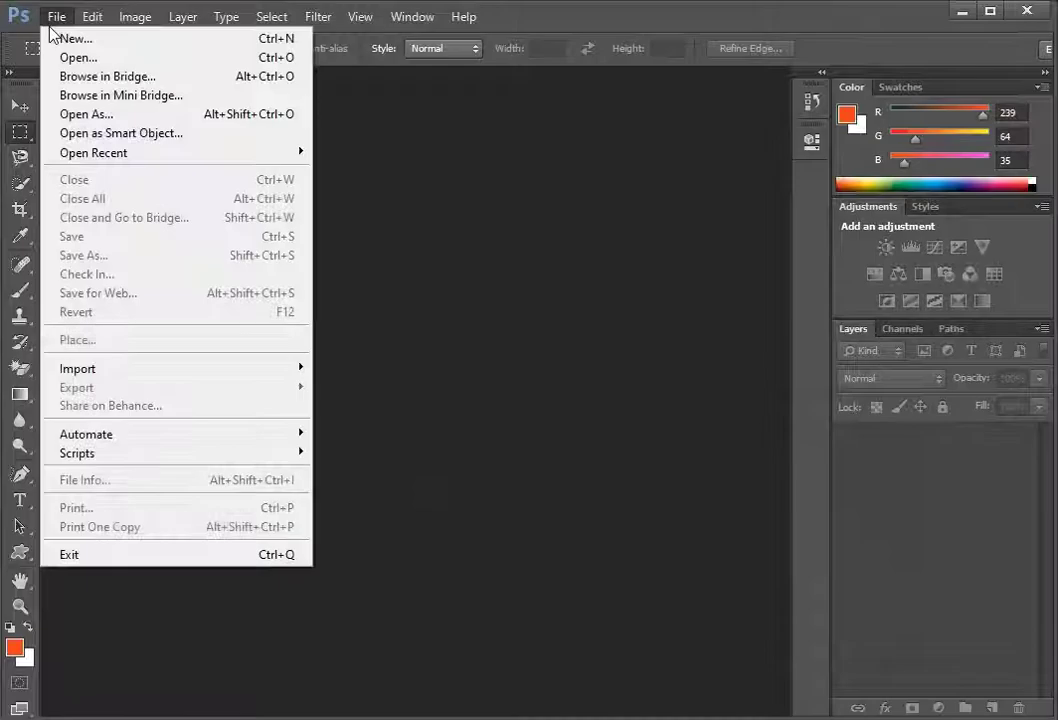
Step: Open Model Image.jpg from the Desktop's Image folder
{"action": "left_click", "coordinate": [105, 60]}
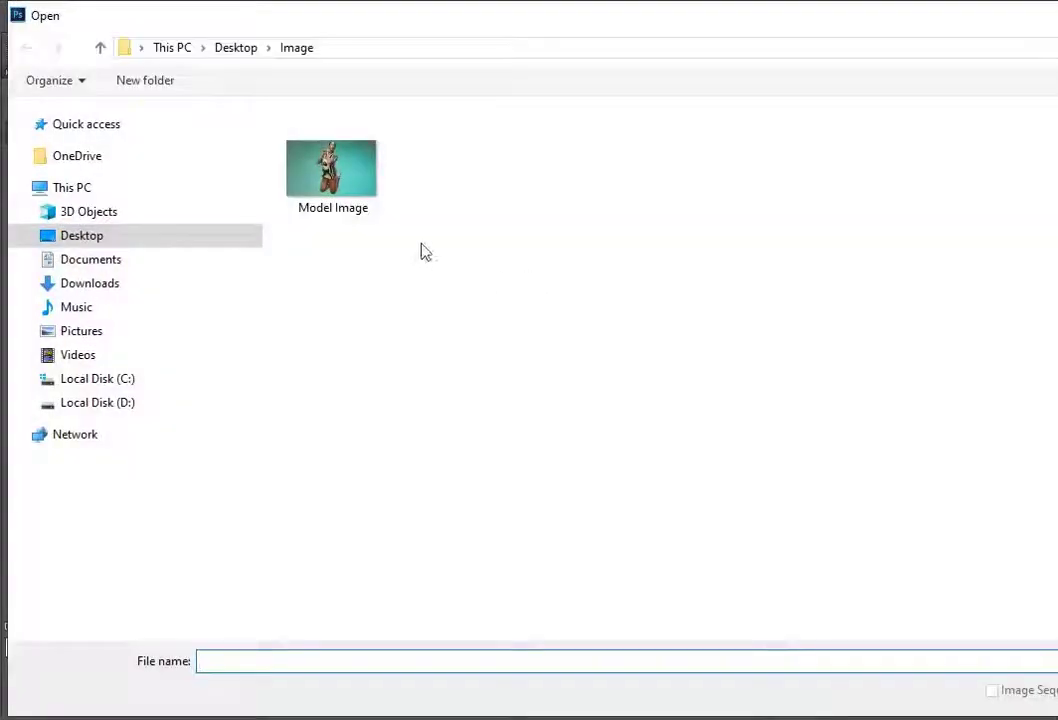
{"action": "double_click", "coordinate": [364, 186]}
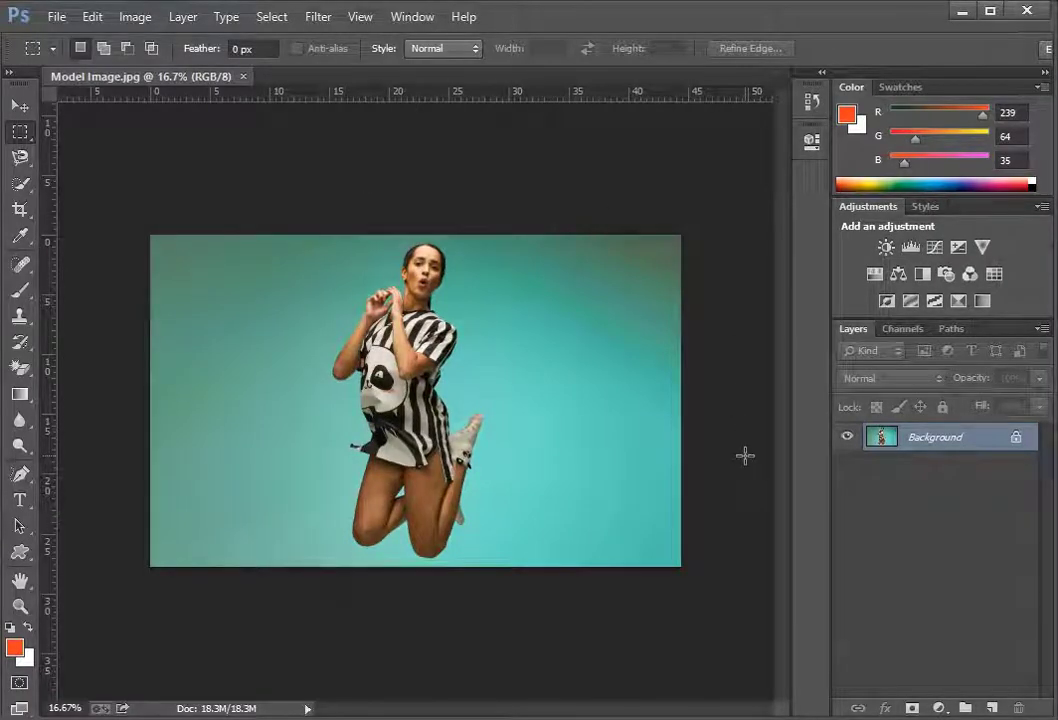
Step: Convert the Background to Layer 0, add Layer 1 beneath it, and reselect Layer 0
{"action": "double_click", "coordinate": [1017, 452]}
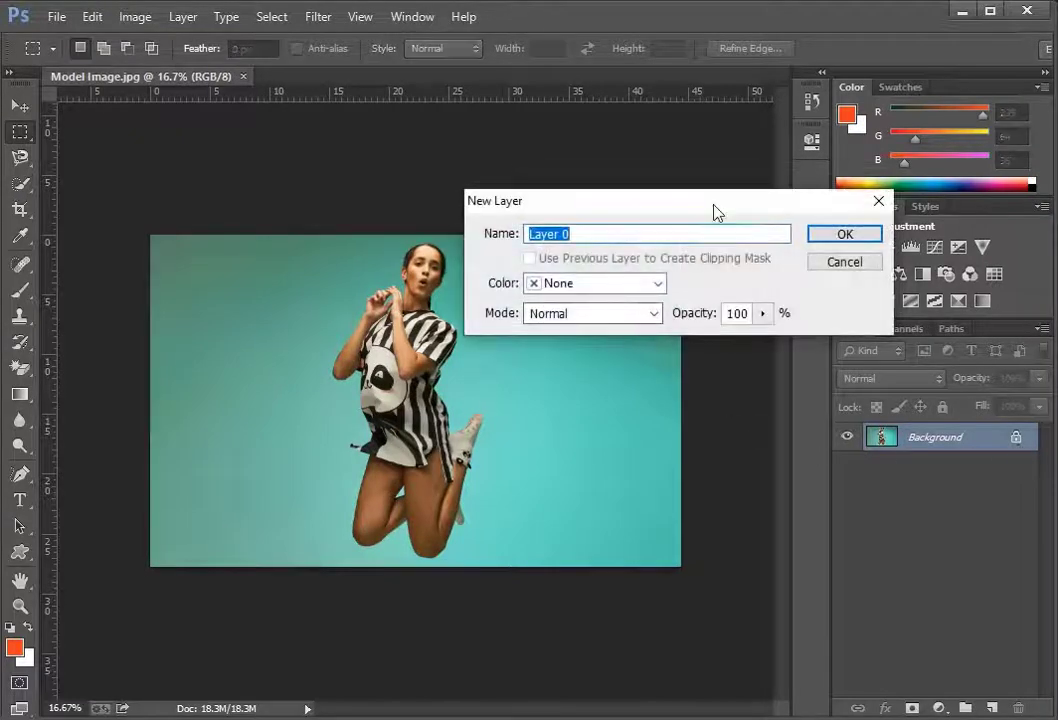
{"action": "left_click", "coordinate": [840, 236]}
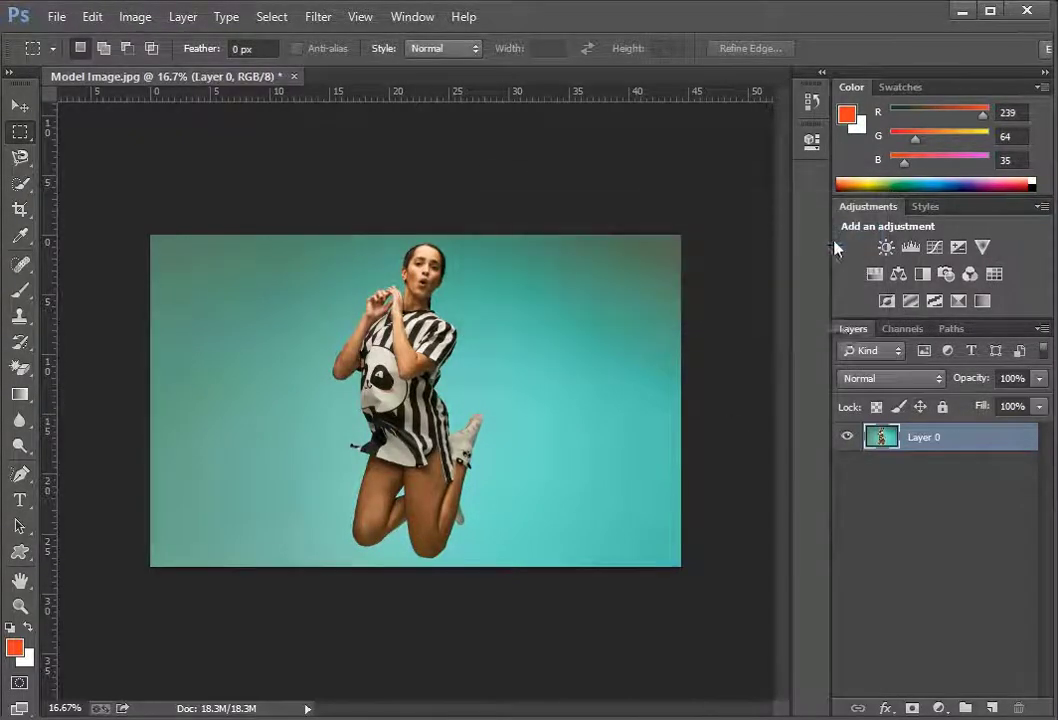
{"action": "left_click", "coordinate": [989, 708]}
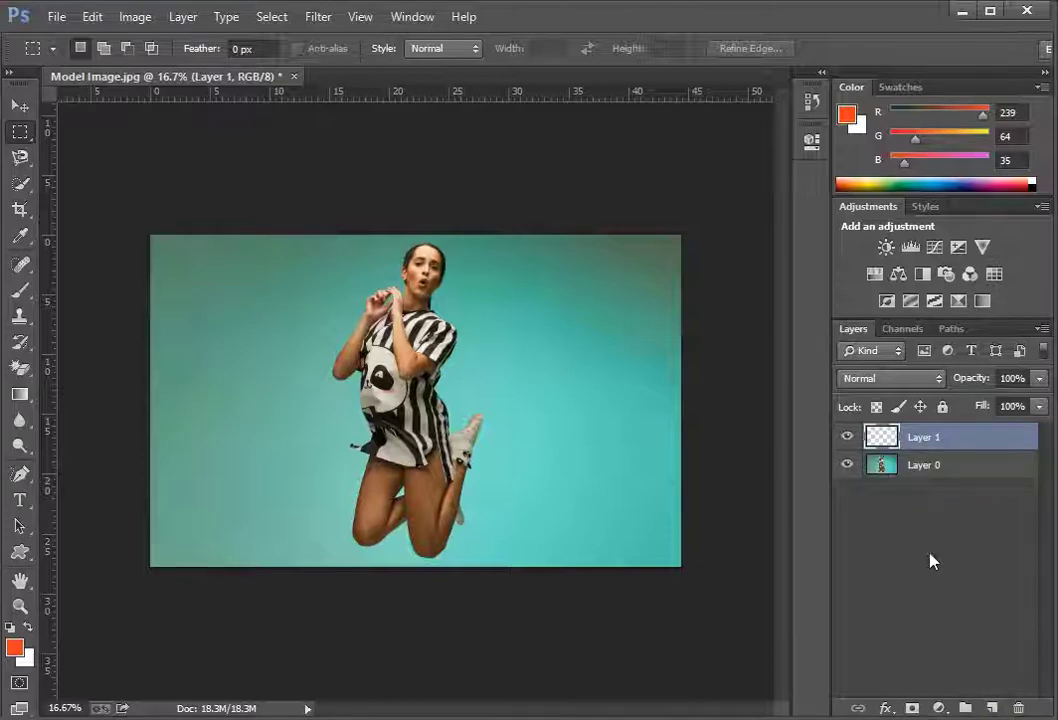
{"action": "left_click_drag", "start_coordinate": [937, 443], "coordinate": [930, 502]}
{"action": "left_click", "coordinate": [926, 449]}
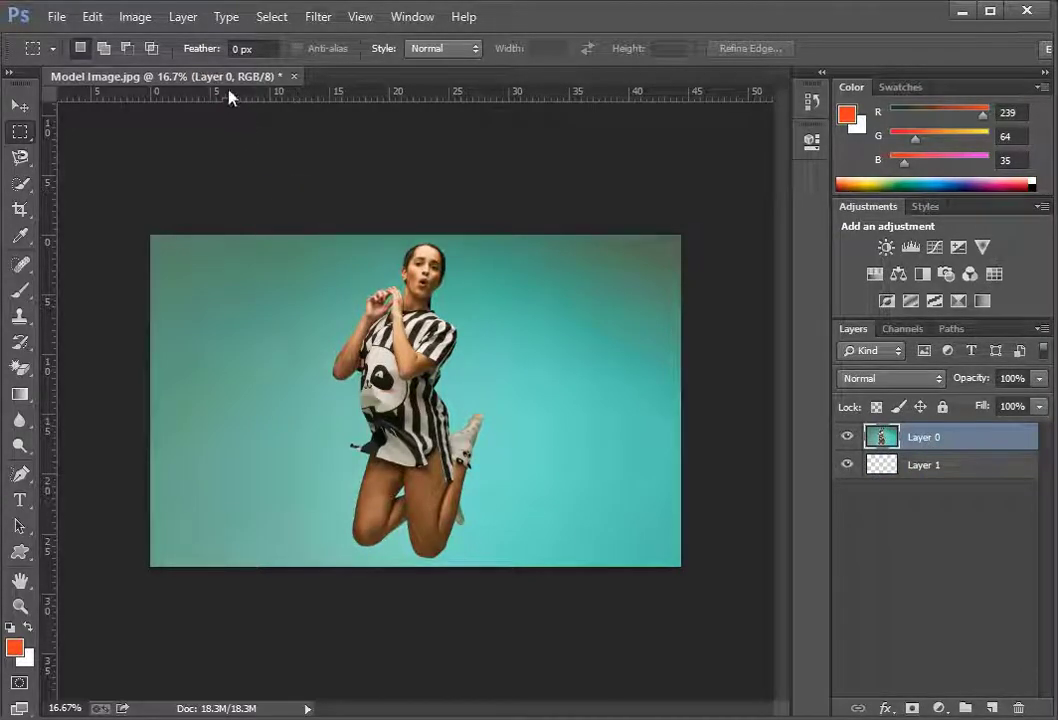
Step: Look through the Layer menu without choosing anything, then make the empty Layer 1 active
{"action": "left_click", "coordinate": [182, 18]}
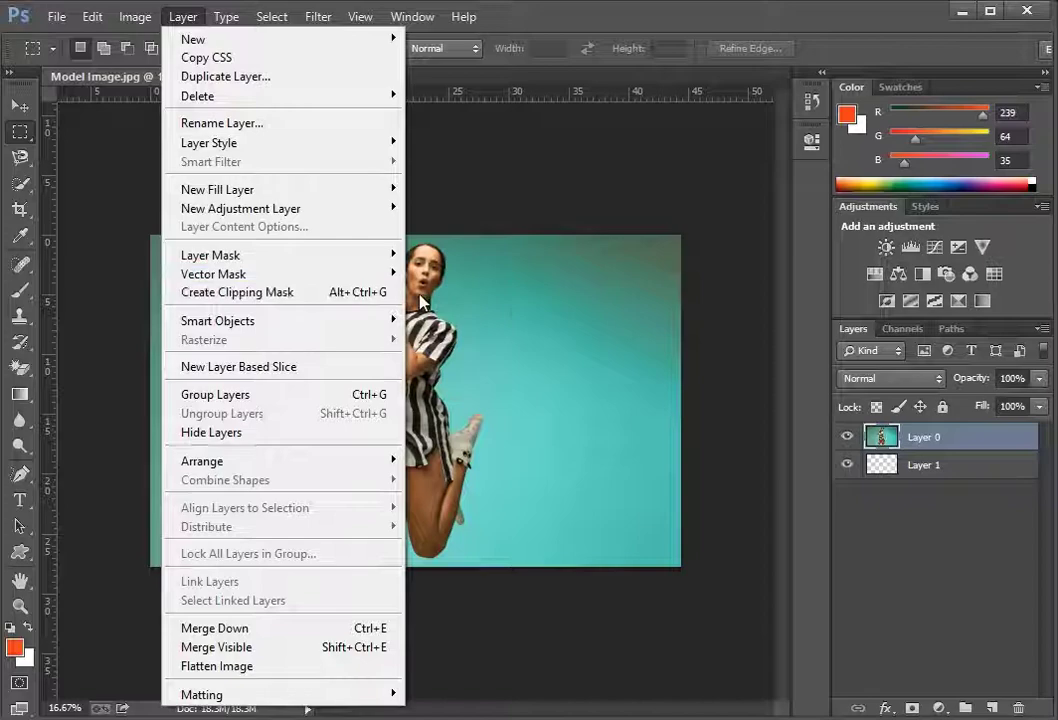
{"action": "left_click", "coordinate": [770, 327]}
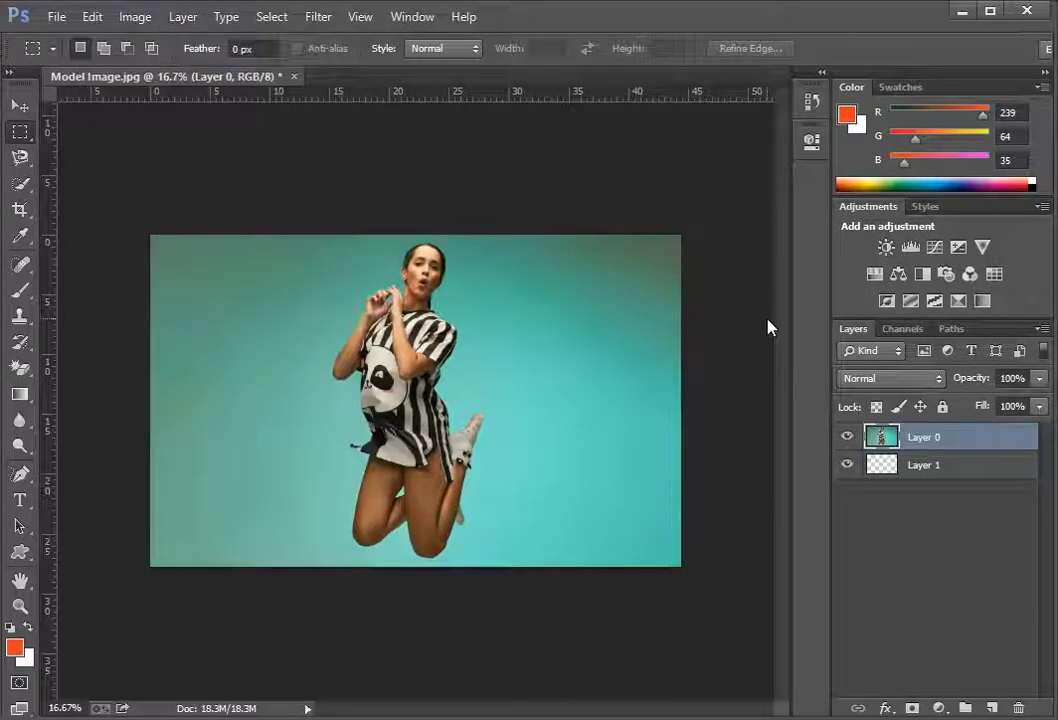
{"action": "left_click", "coordinate": [941, 469]}
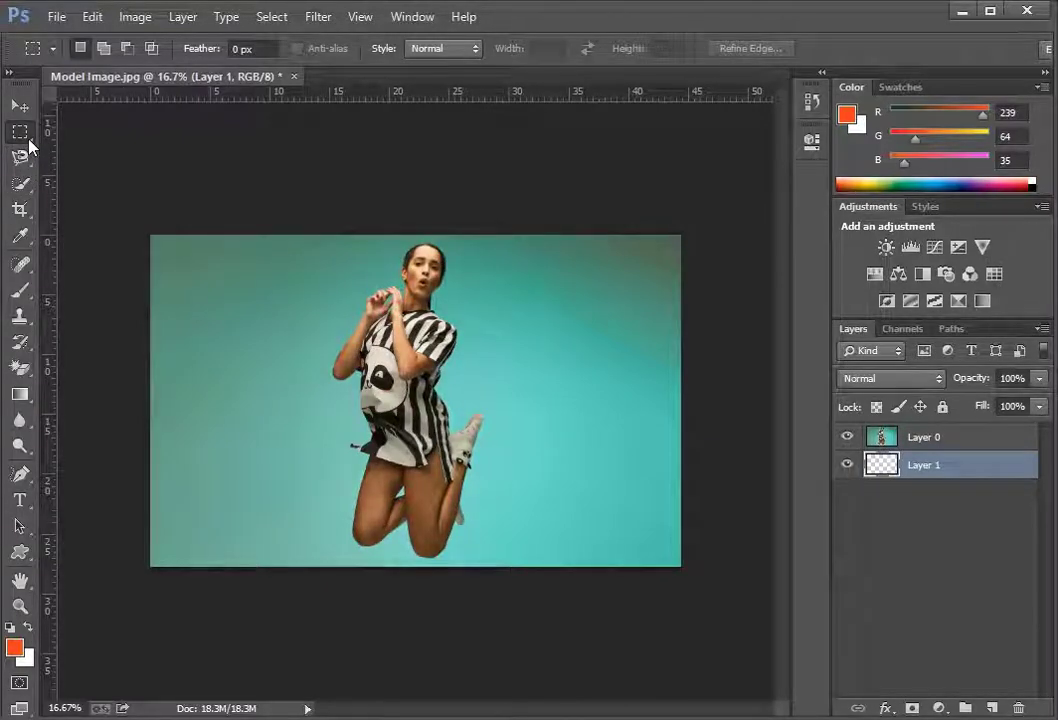
Step: Choose the Rectangular Marquee Tool from the toolbar's selection tool flyouts
{"action": "right_click", "coordinate": [29, 140]}
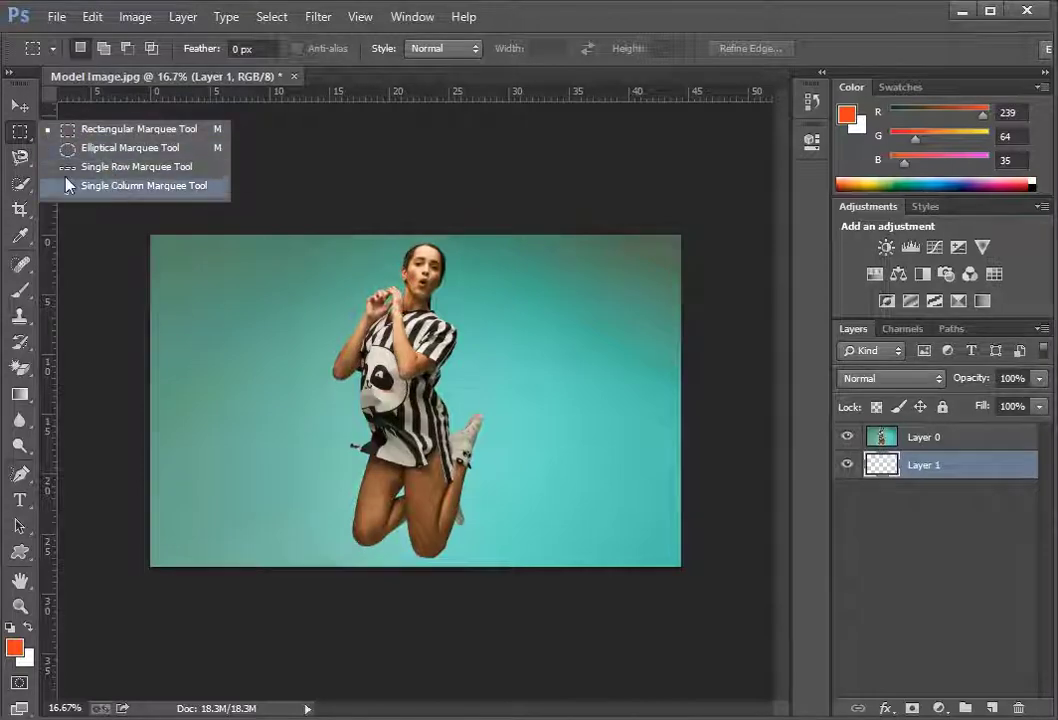
{"action": "left_click", "coordinate": [19, 157]}
{"action": "left_click", "coordinate": [19, 157]}
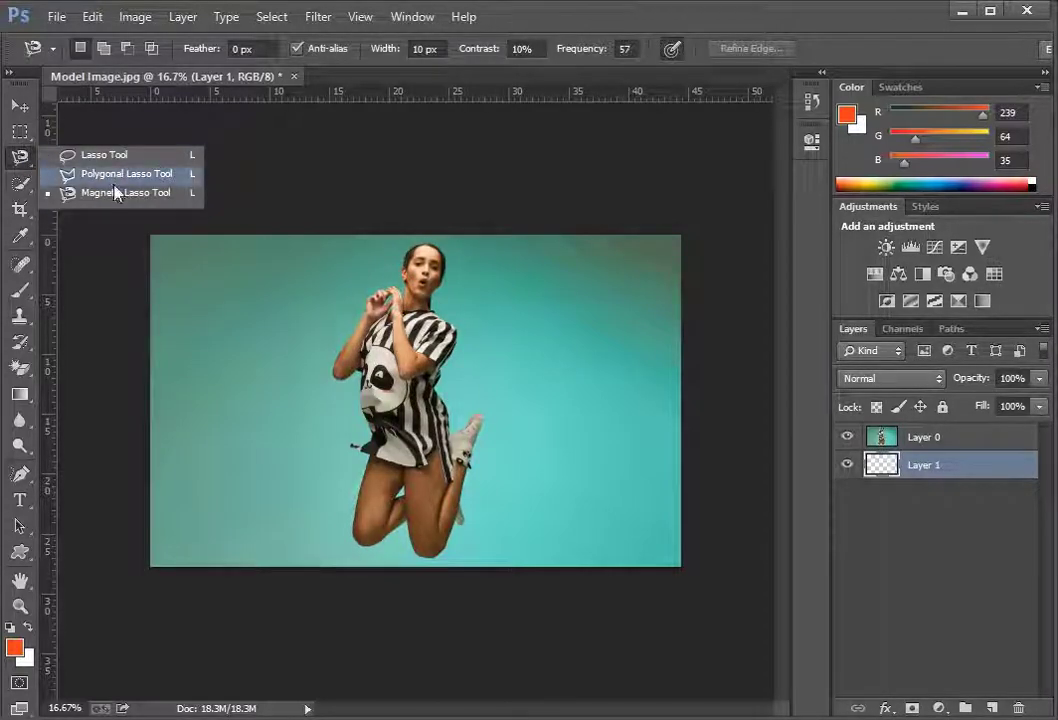
{"action": "left_click", "coordinate": [22, 133]}
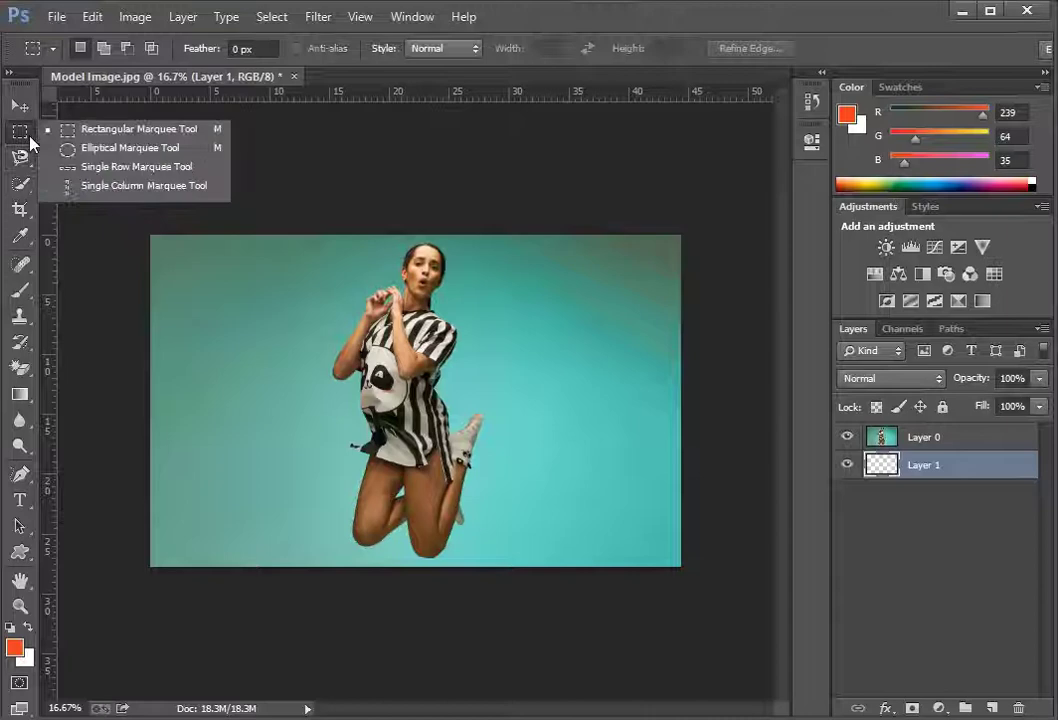
{"action": "left_click", "coordinate": [80, 129]}
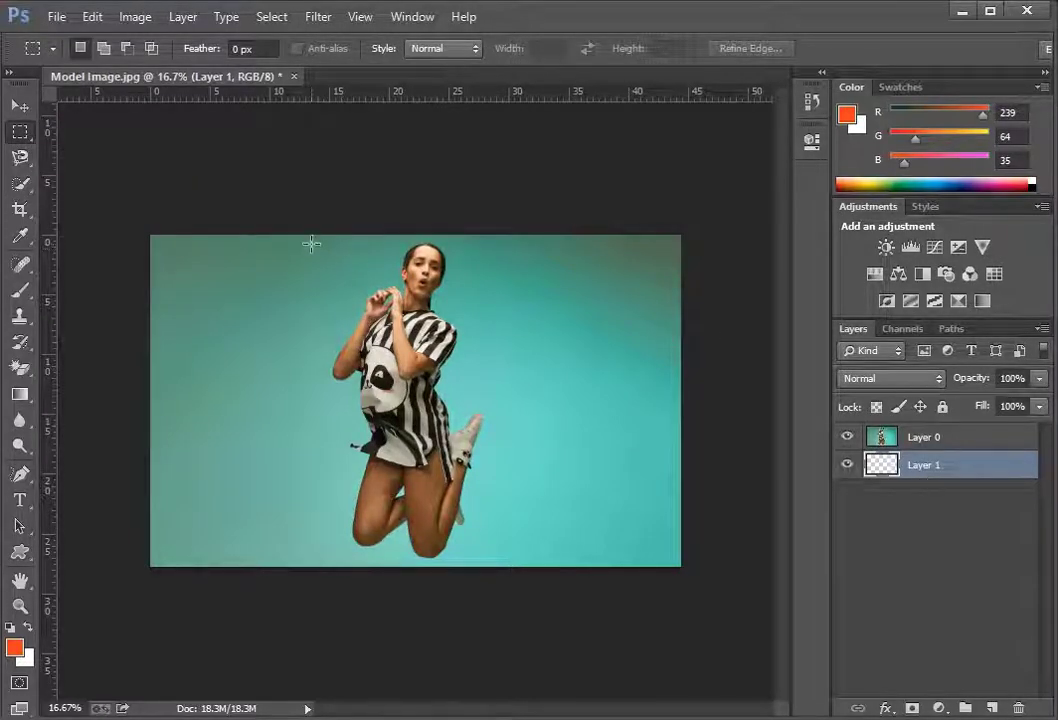
Step: Fill a tall rectangular selection around the model with black on Layer 1
{"action": "left_click_drag", "start_coordinate": [311, 243], "coordinate": [520, 558]}
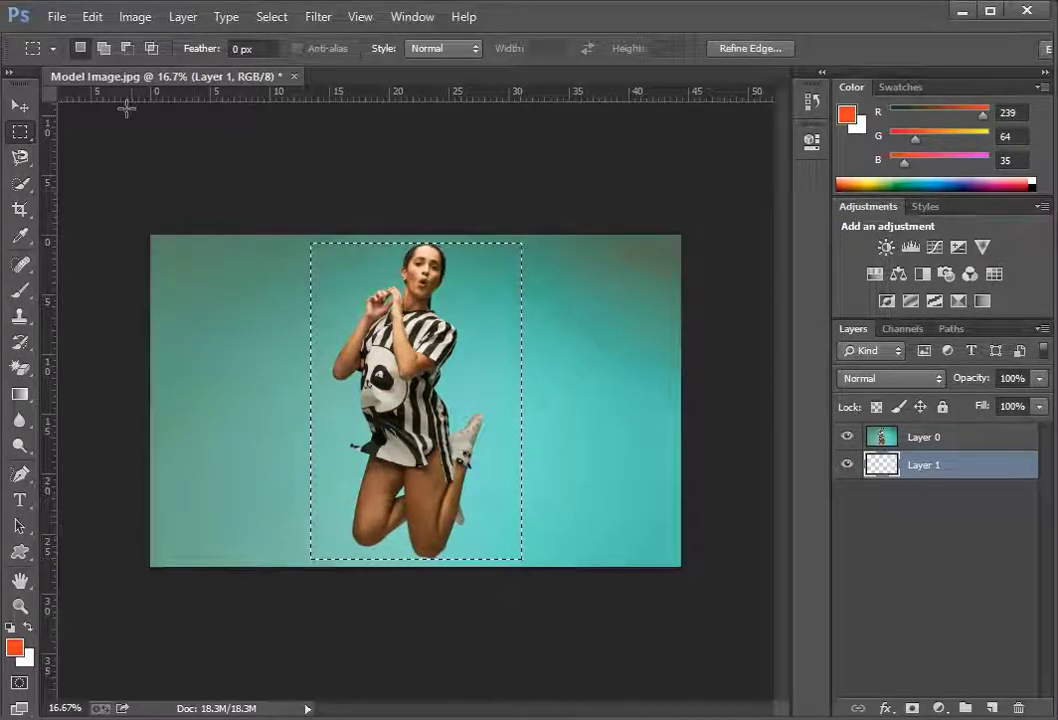
{"action": "left_click", "coordinate": [92, 17]}
{"action": "left_click", "coordinate": [160, 277]}
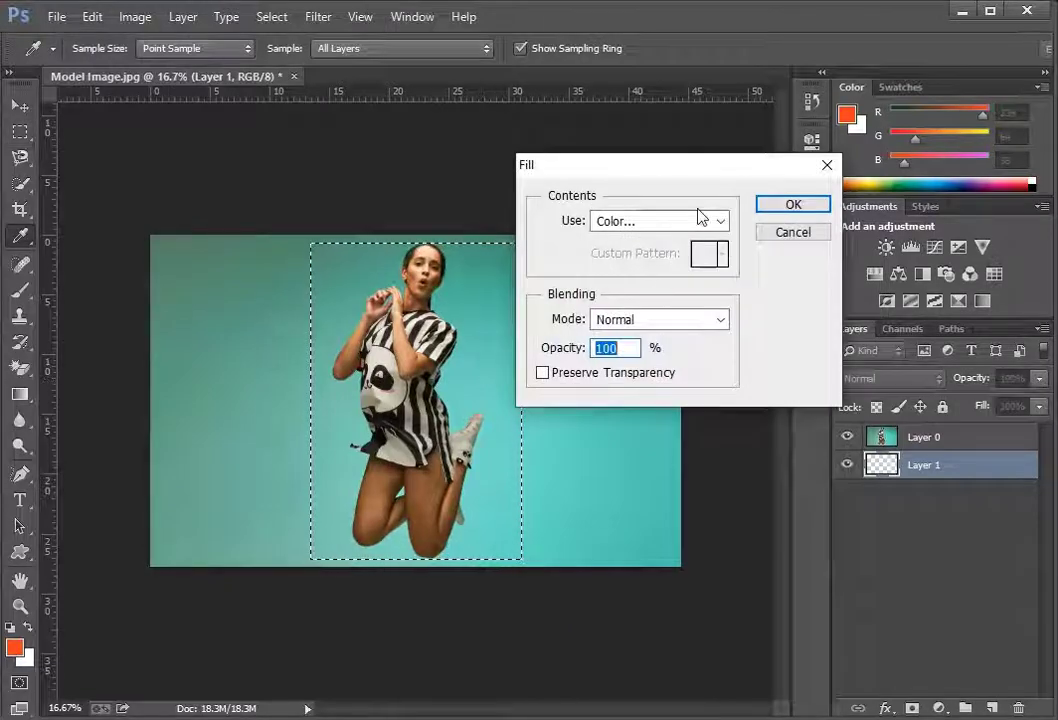
{"action": "left_click", "coordinate": [699, 223]}
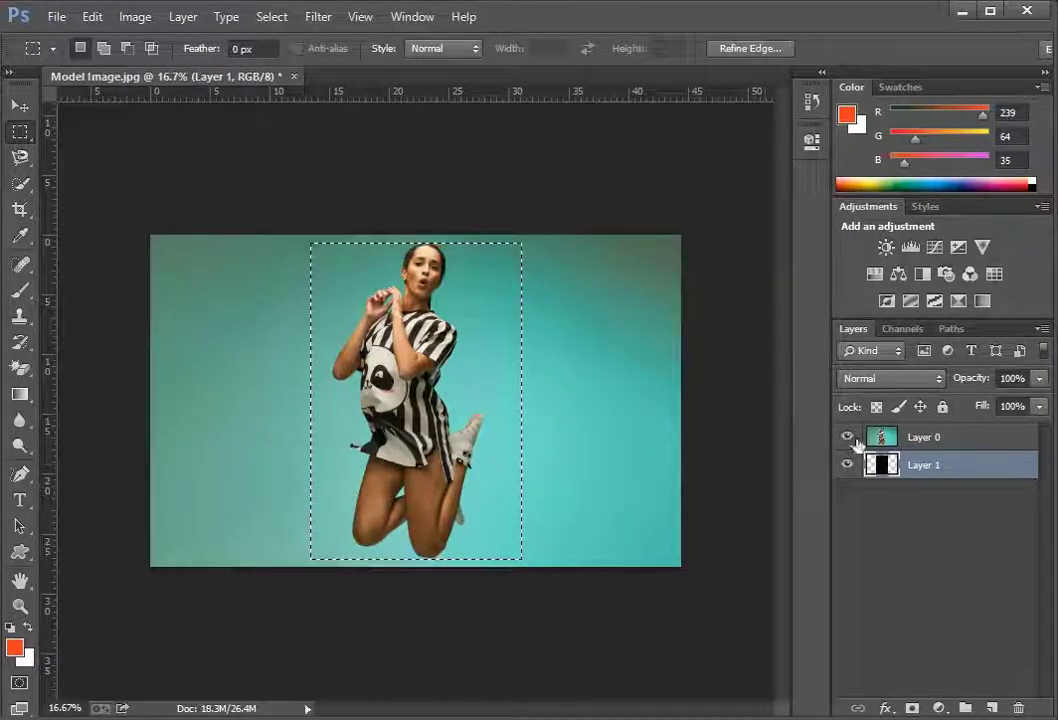
Step: Hide the photo layer, deselect the rectangle, and make Layer 0 active
{"action": "left_click", "coordinate": [848, 438]}
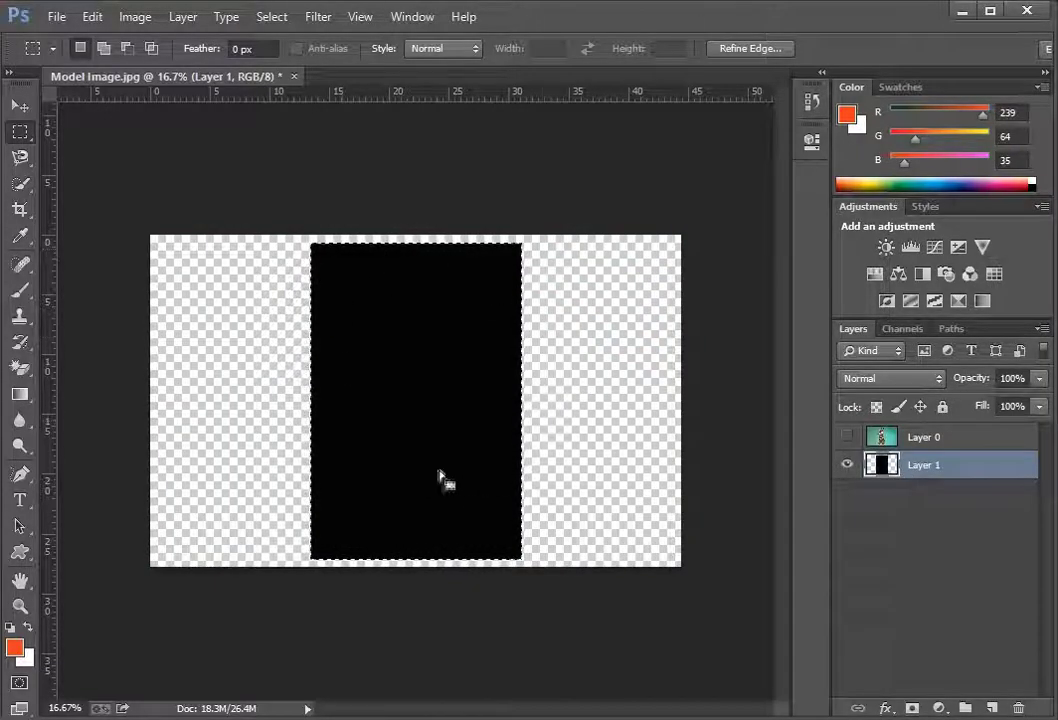
{"action": "left_click", "coordinate": [271, 17]}
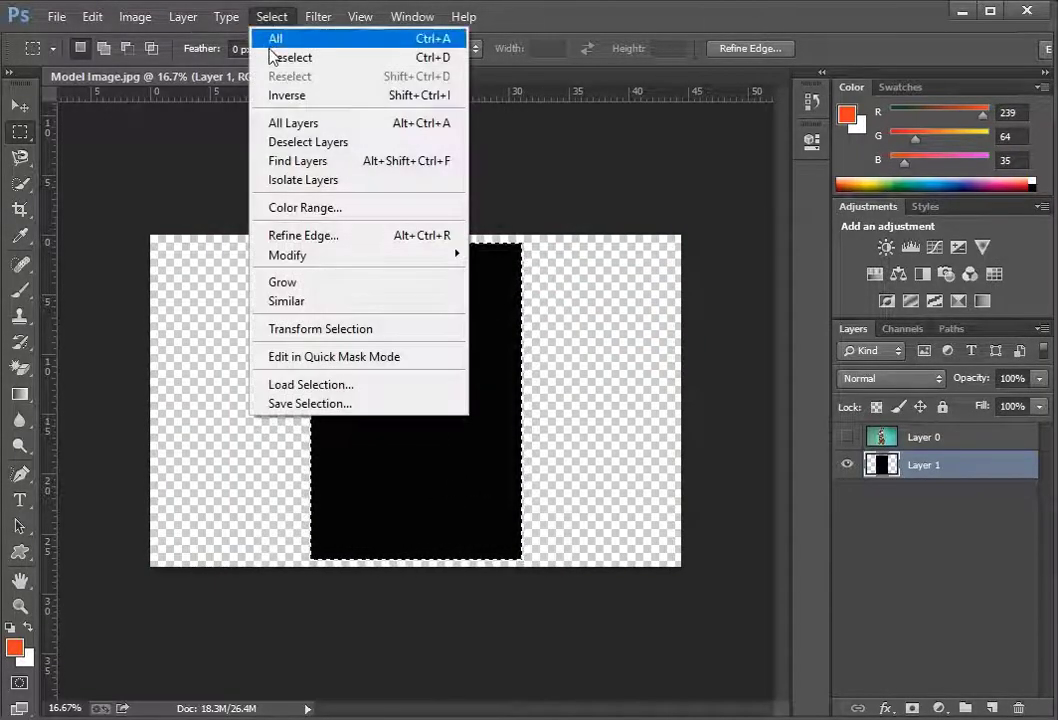
{"action": "left_click", "coordinate": [276, 60]}
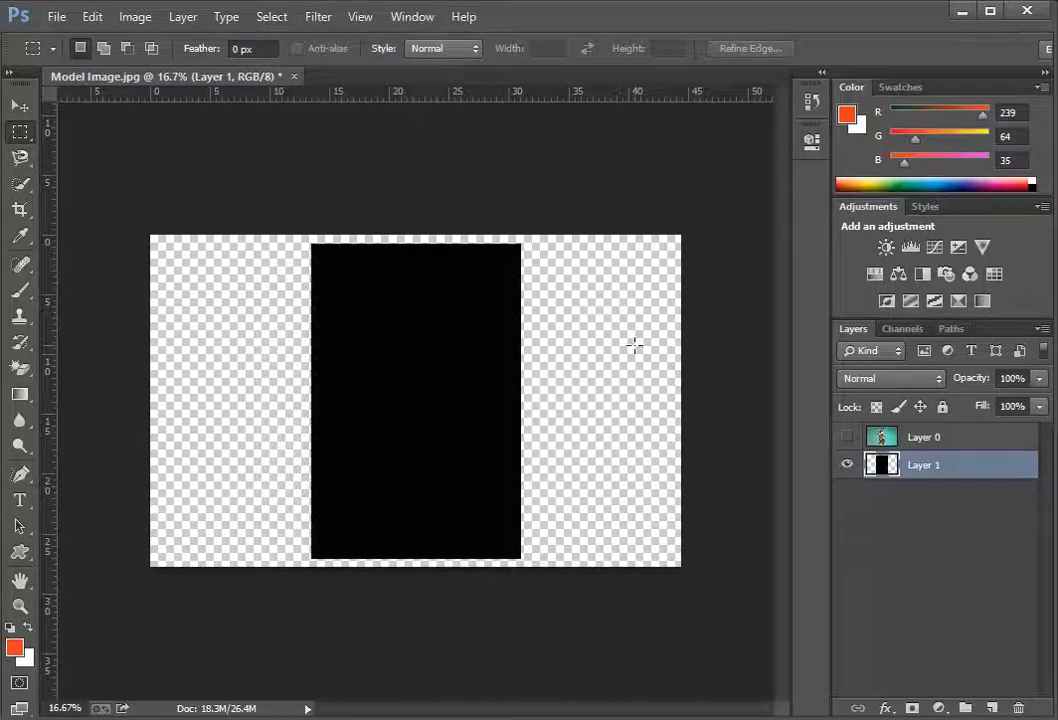
{"action": "left_click", "coordinate": [945, 438]}
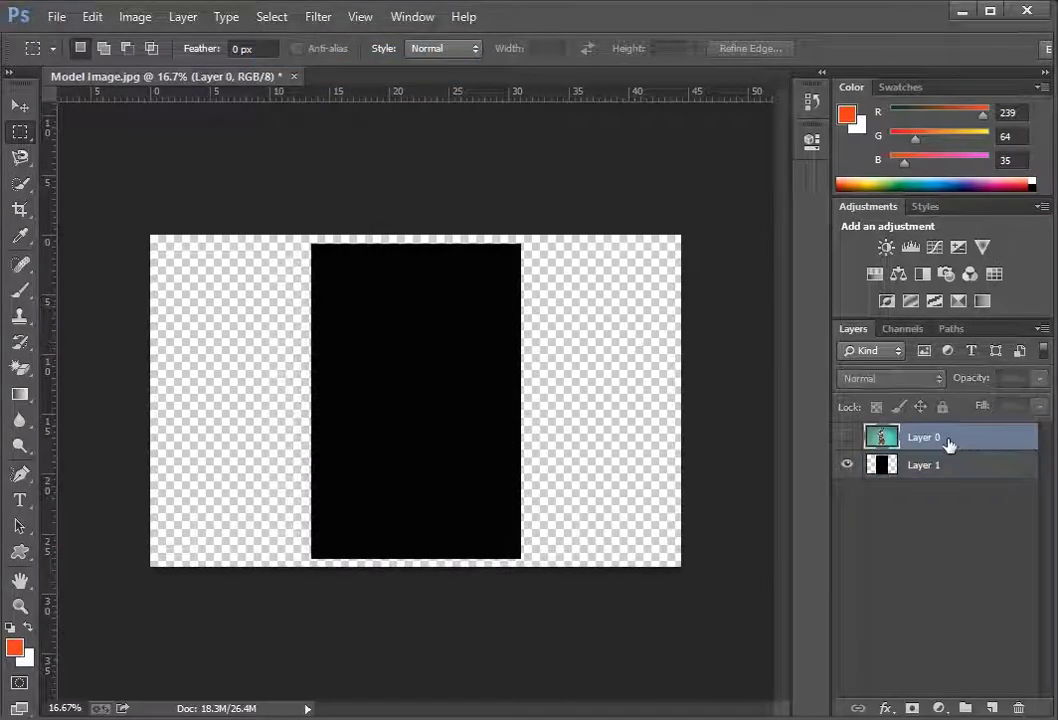
Step: Show Layer 0, clip it to the black rectangle, and drag the photo into the frame
{"action": "left_click", "coordinate": [847, 438]}
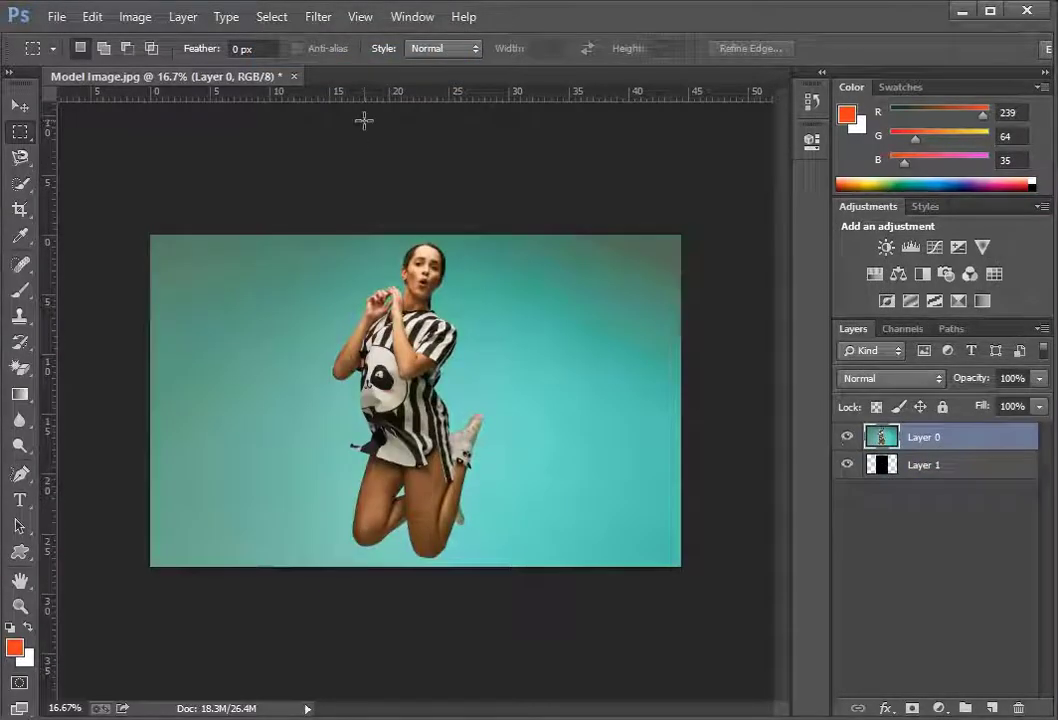
{"action": "left_click", "coordinate": [181, 20]}
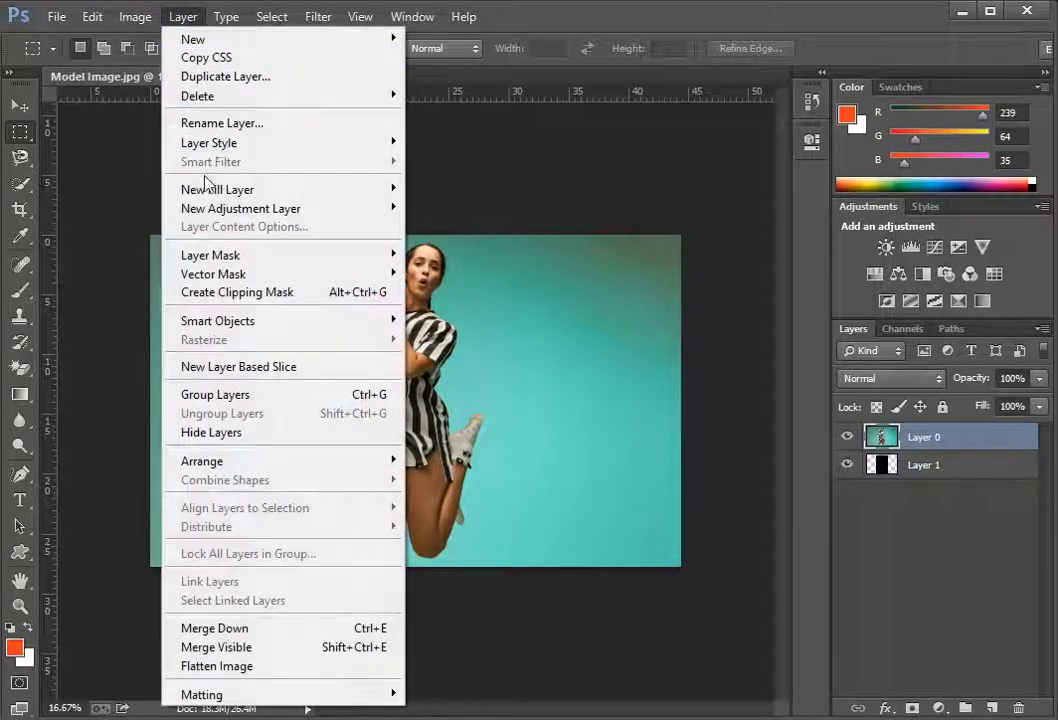
{"action": "left_click", "coordinate": [266, 293]}
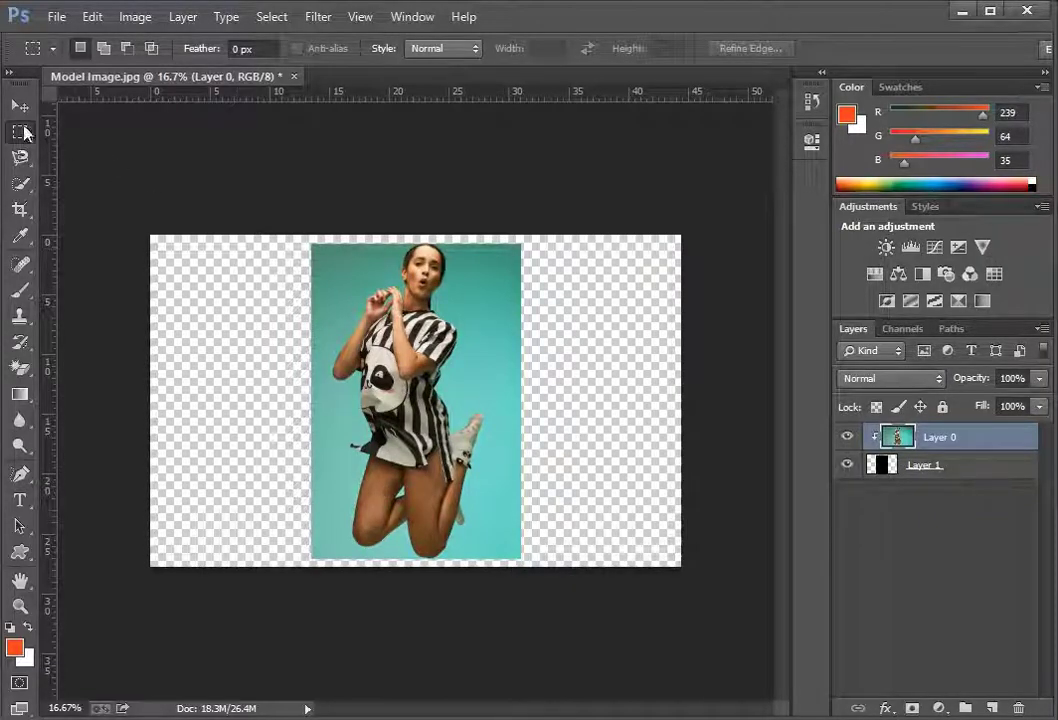
{"action": "left_click", "coordinate": [20, 106]}
{"action": "left_click_drag", "start_coordinate": [492, 412], "coordinate": [425, 409]}
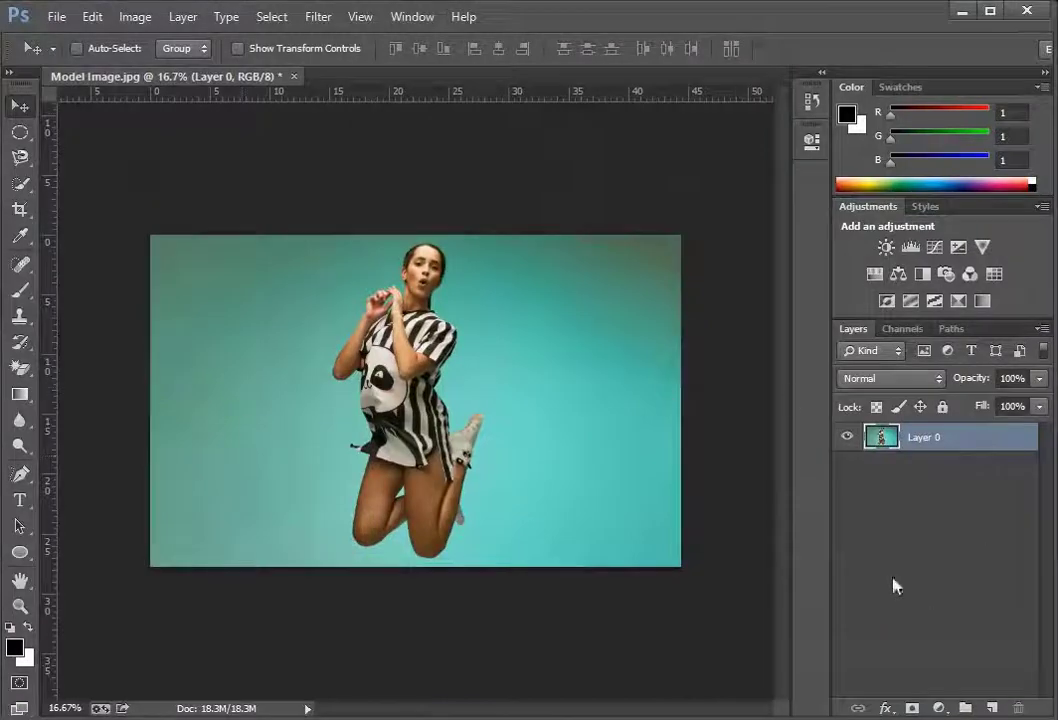
Step: Add a layer and place the bg beach image, stretched to fill the canvas
{"action": "left_click", "coordinate": [992, 708]}
{"action": "left_click", "coordinate": [57, 17]}
{"action": "left_click", "coordinate": [118, 338]}
{"action": "left_click", "coordinate": [965, 695]}
{"action": "left_click_drag", "start_coordinate": [438, 416], "coordinate": [682, 578]}
{"action": "left_click_drag", "start_coordinate": [397, 387], "coordinate": [151, 235]}
{"action": "left_click_drag", "start_coordinate": [414, 576], "coordinate": [416, 567]}
{"action": "key", "text": "Return"}
Step: Move bg below Layer 0, then fill an oval around the model black on a new layer
{"action": "left_click_drag", "start_coordinate": [937, 437], "coordinate": [933, 483]}
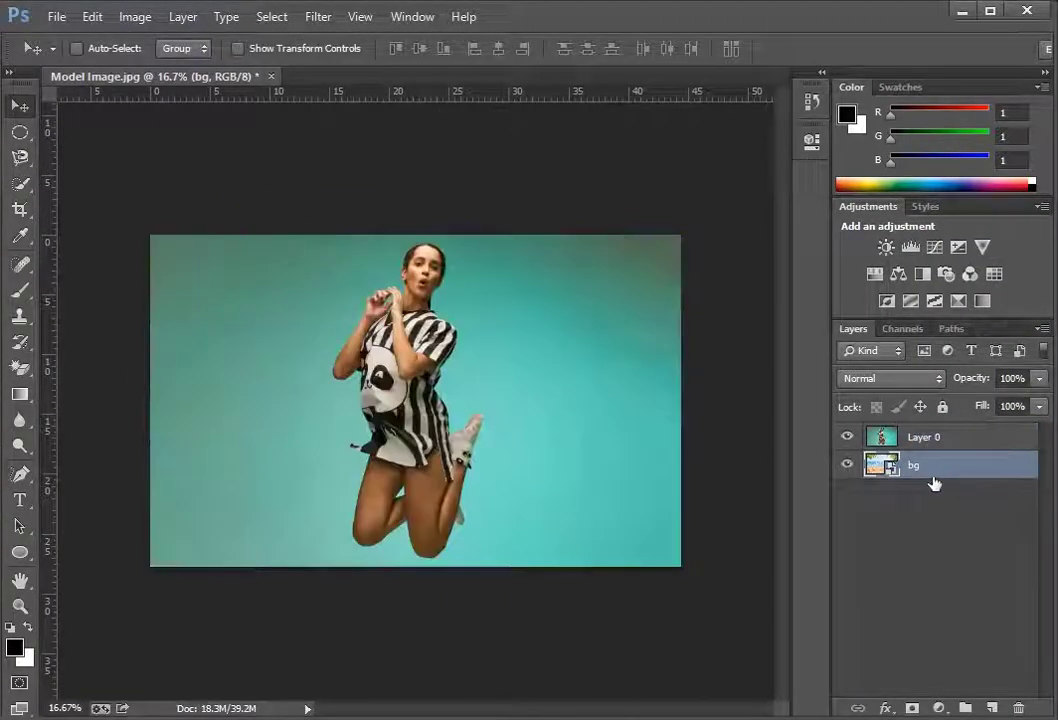
{"action": "key", "text": "ctrl+shift+alt+n"}
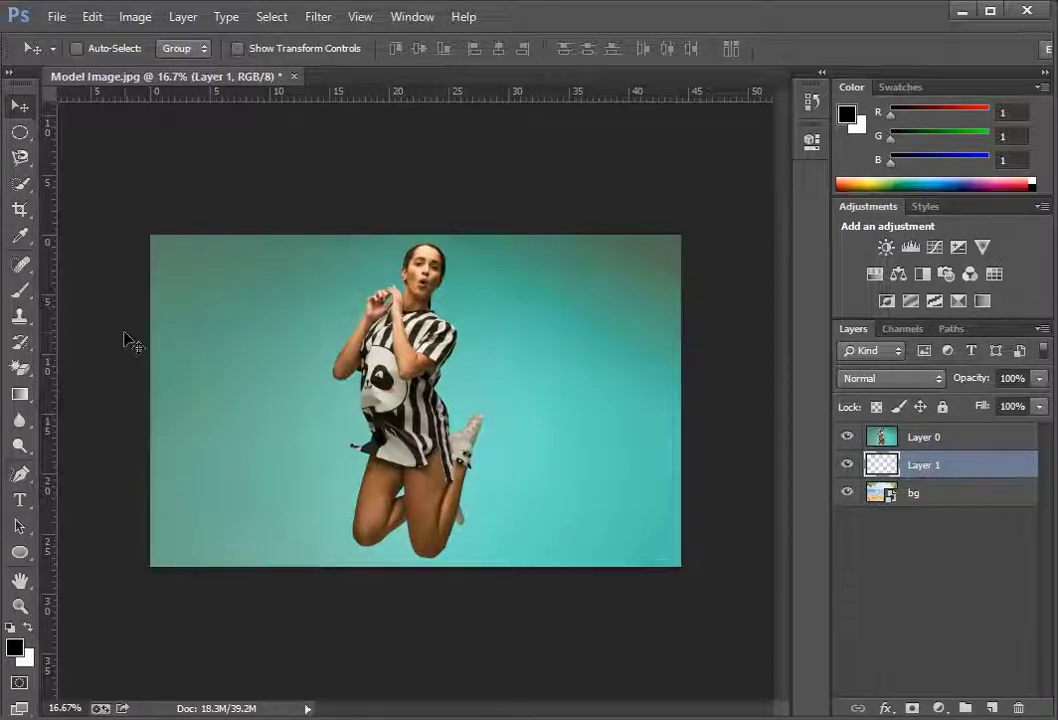
{"action": "key", "text": "m"}
{"action": "left_click_drag", "start_coordinate": [333, 262], "coordinate": [514, 566]}
{"action": "left_click", "coordinate": [90, 19]}
{"action": "left_click", "coordinate": [200, 276]}
{"action": "left_click", "coordinate": [782, 208]}
Step: Deselect the oval, clip Layer 0 to it, and nudge the photo right inside the oval
{"action": "key", "text": "alt+]"}
{"action": "left_click", "coordinate": [271, 17]}
{"action": "left_click", "coordinate": [272, 38]}
{"action": "left_click", "coordinate": [180, 17]}
{"action": "left_click", "coordinate": [300, 293]}
{"action": "key", "text": "v"}
{"action": "mouse_move", "coordinate": [486, 410]}
{"action": "left_mouse_down"}
{"action": "mouse_move", "coordinate": [508, 411]}
{"action": "mouse_move", "coordinate": [500, 407]}
{"action": "left_mouse_up"}
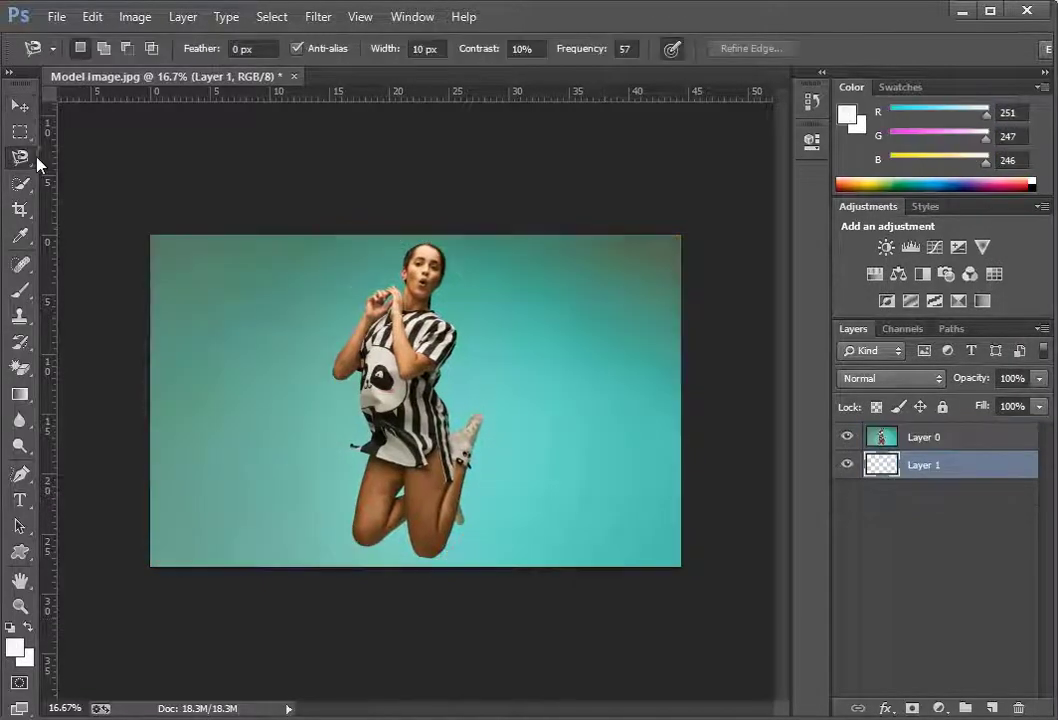
Step: Trace a selection around the model's outline with the Magnetic Lasso Tool
{"action": "left_click", "coordinate": [30, 158]}
{"action": "left_click", "coordinate": [110, 193]}
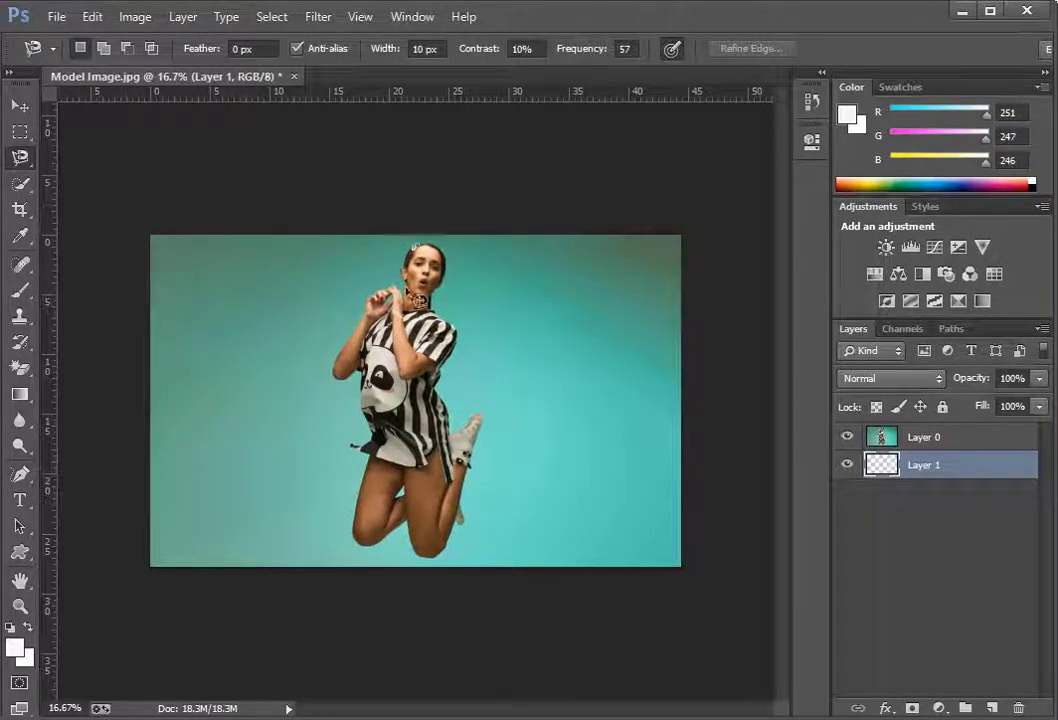
{"action": "left_click", "coordinate": [357, 340]}
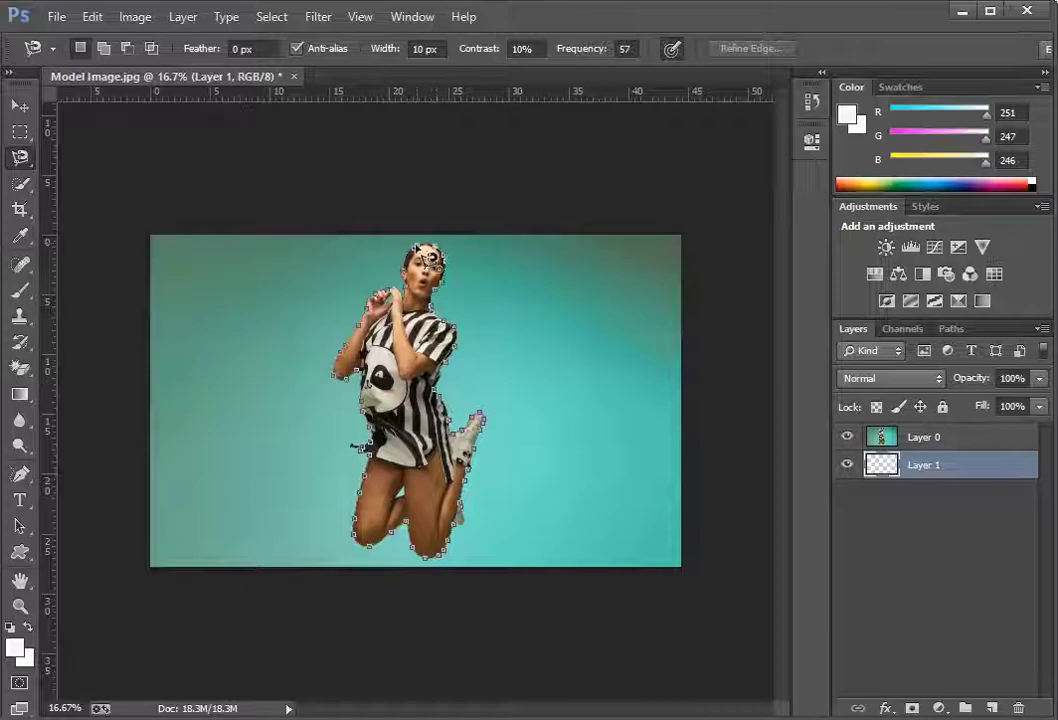
{"action": "left_click", "coordinate": [415, 248]}
Step: Hide the photo and fill the traced figure with a custom near-black colour
{"action": "left_click", "coordinate": [847, 437]}
{"action": "left_click", "coordinate": [92, 16]}
{"action": "left_click", "coordinate": [179, 281]}
{"action": "left_click", "coordinate": [725, 220]}
{"action": "left_click", "coordinate": [655, 268]}
{"action": "left_click", "coordinate": [350, 449]}
{"action": "left_click", "coordinate": [797, 190]}
{"action": "left_click", "coordinate": [793, 204]}
Step: Add a new layer, hide the black silhouette, and place the bg beach image
{"action": "left_click", "coordinate": [991, 708], "text": "ctrl"}
{"action": "left_click", "coordinate": [847, 465]}
{"action": "left_click", "coordinate": [57, 16]}
{"action": "left_click", "coordinate": [146, 347]}
{"action": "double_click", "coordinate": [350, 220]}
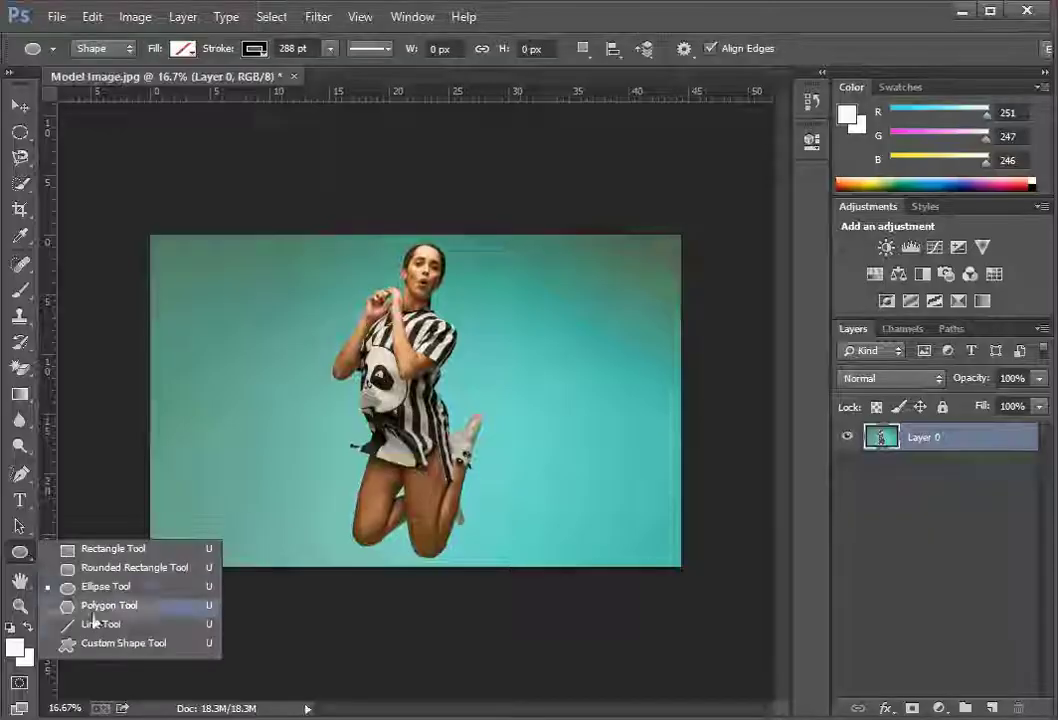
Step: Choose the Custom Shape Tool and browse the Shape picker's list of shapes
{"action": "left_click", "coordinate": [118, 643]}
{"action": "left_click", "coordinate": [771, 50]}
{"action": "left_click_drag", "start_coordinate": [845, 100], "coordinate": [847, 170]}
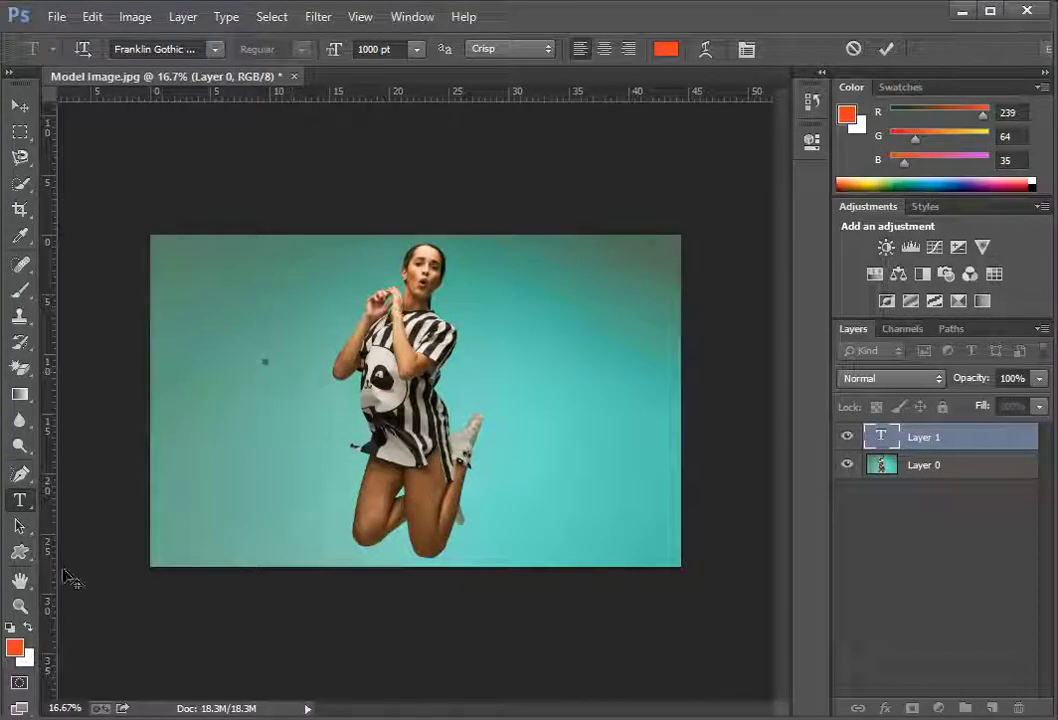
Step: Type 'YES!', commit it, shift it slightly down, and drag its layer below Layer 0
{"action": "type", "text": "YES!"}
{"action": "key", "text": "ctrl+Return"}
{"action": "key", "text": "v"}
{"action": "left_click_drag", "start_coordinate": [461, 341], "coordinate": [477, 402]}
{"action": "left_click_drag", "start_coordinate": [936, 443], "coordinate": [938, 490]}
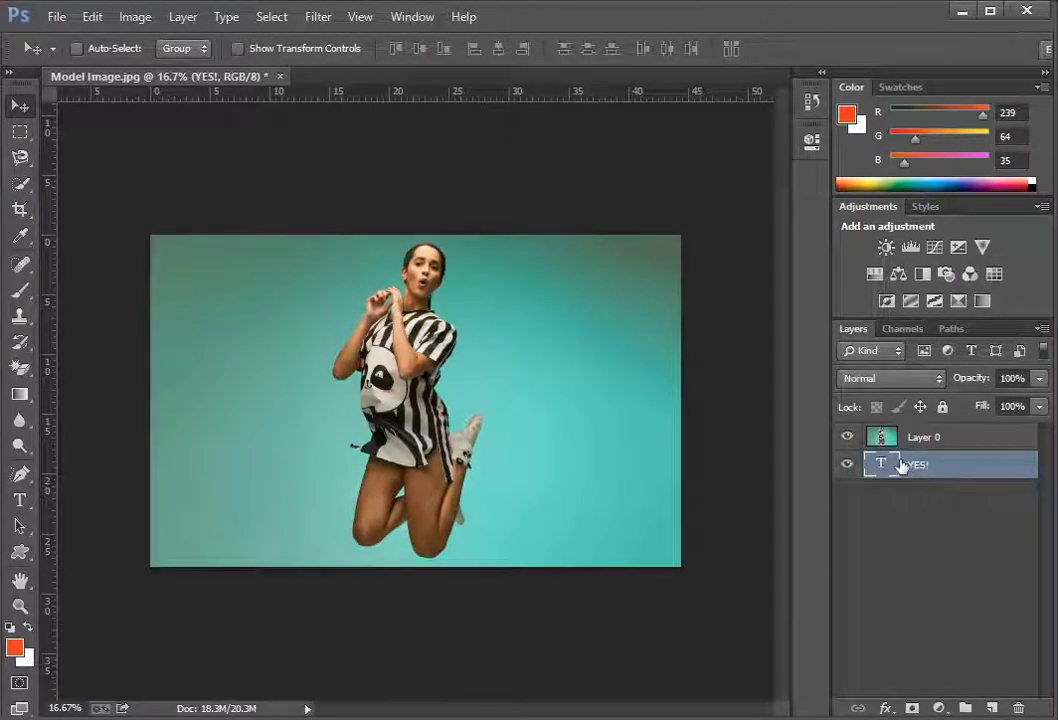
Step: Select Layer 0 and clip it to the YES! text layer so the photo fills the letters
{"action": "left_click", "coordinate": [322, 263], "text": "ctrl"}
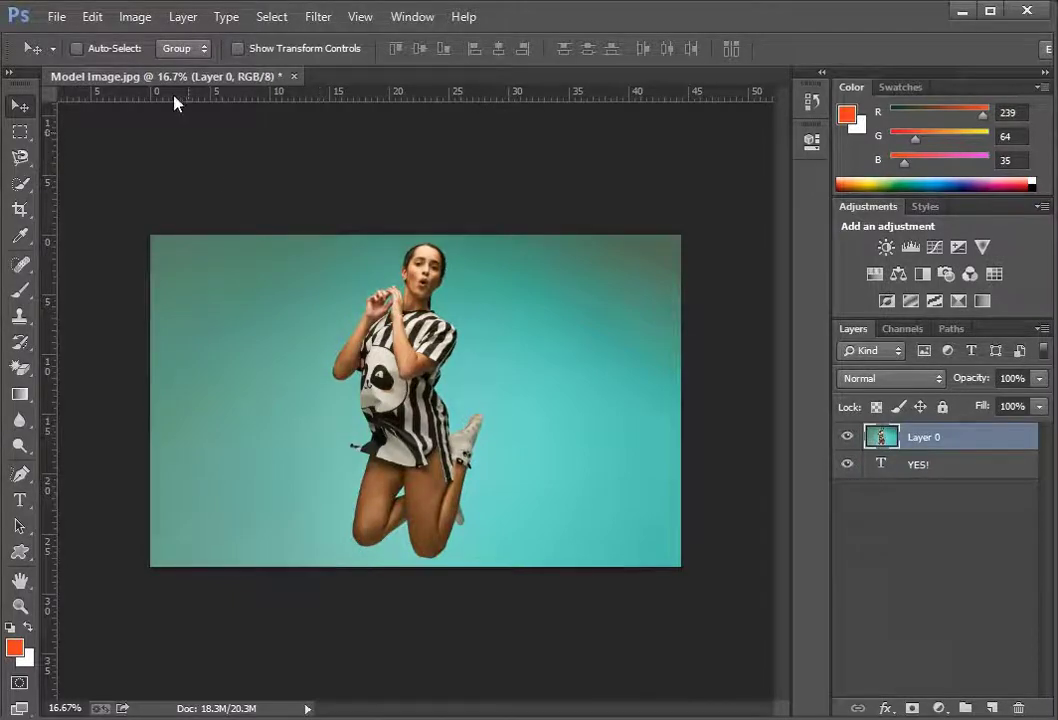
{"action": "left_click", "coordinate": [187, 14]}
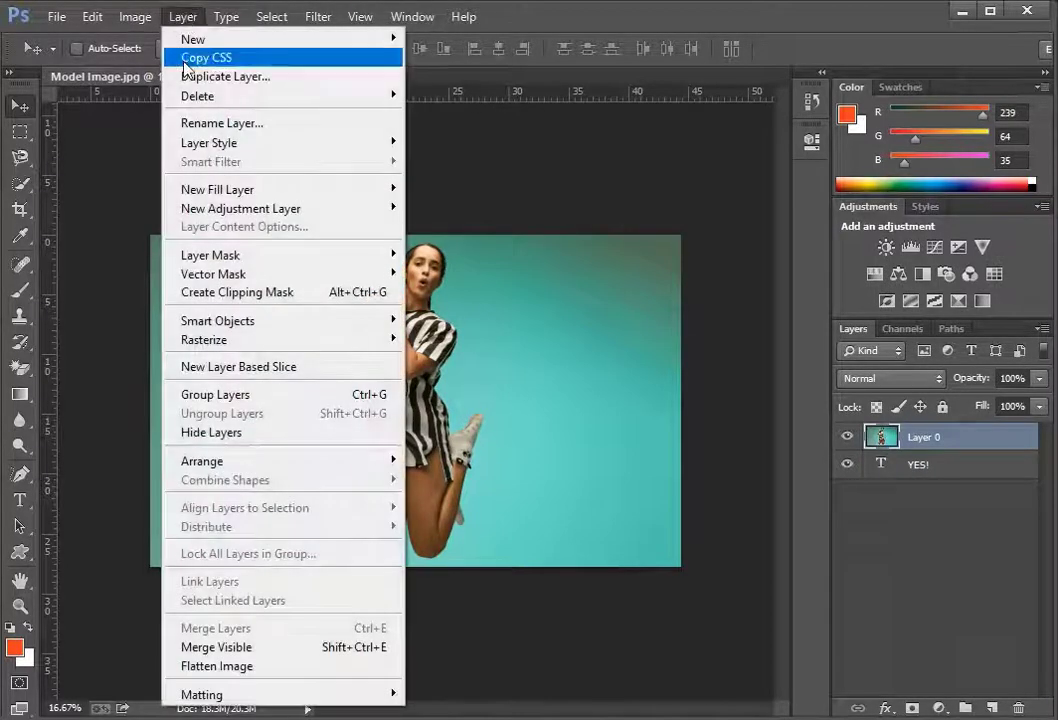
{"action": "left_click", "coordinate": [235, 292]}
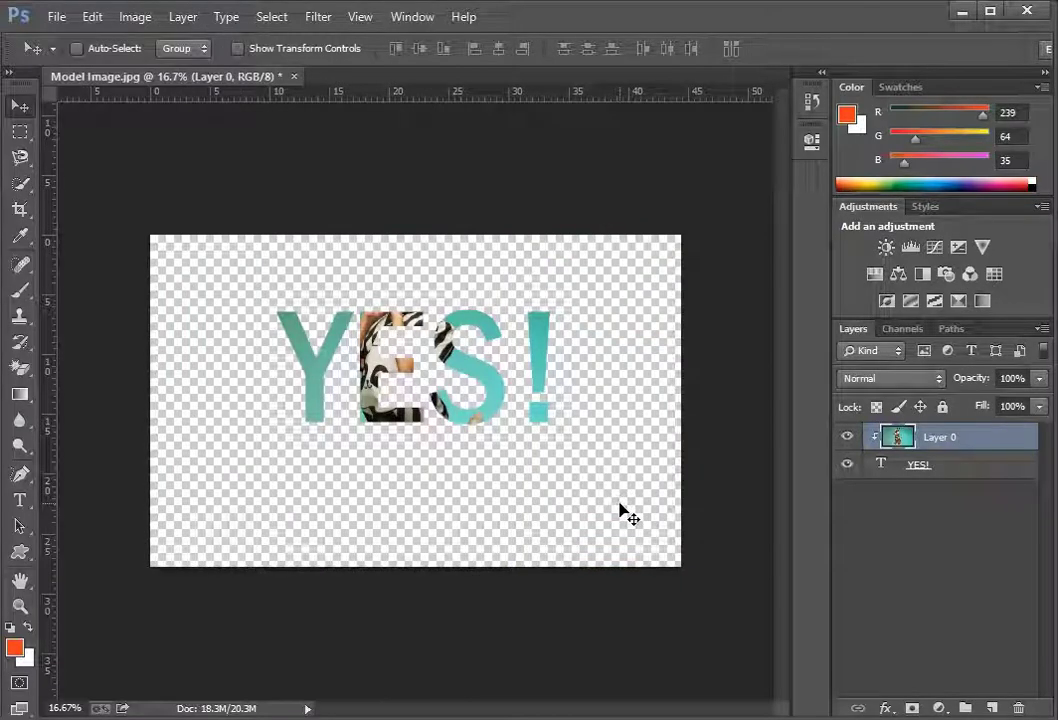